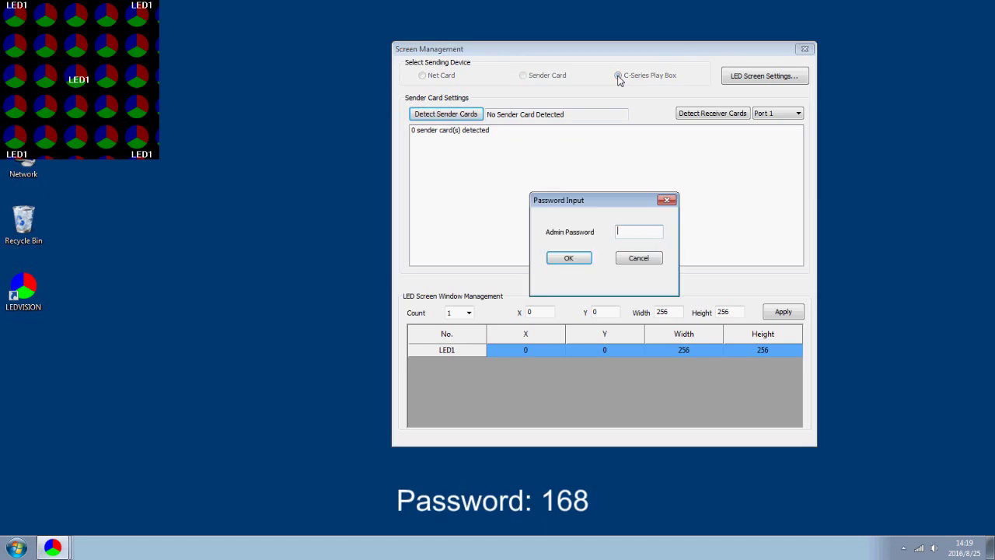
Enter the admin password so C3 (USB Connected) is detected, then close Screen Management
{"action": "type", "text": "168"}
{"action": "key", "text": "Return"}
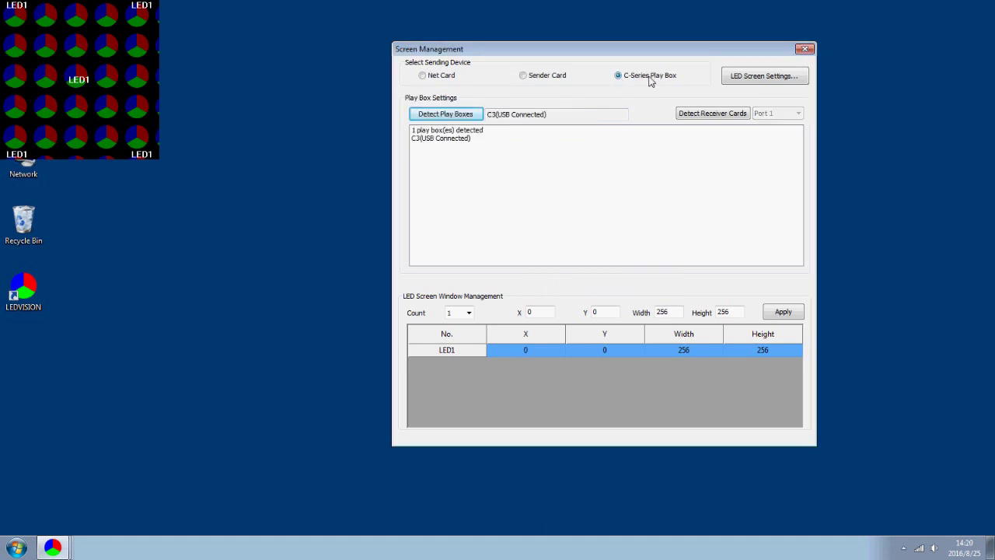
{"action": "left_click", "coordinate": [812, 49]}
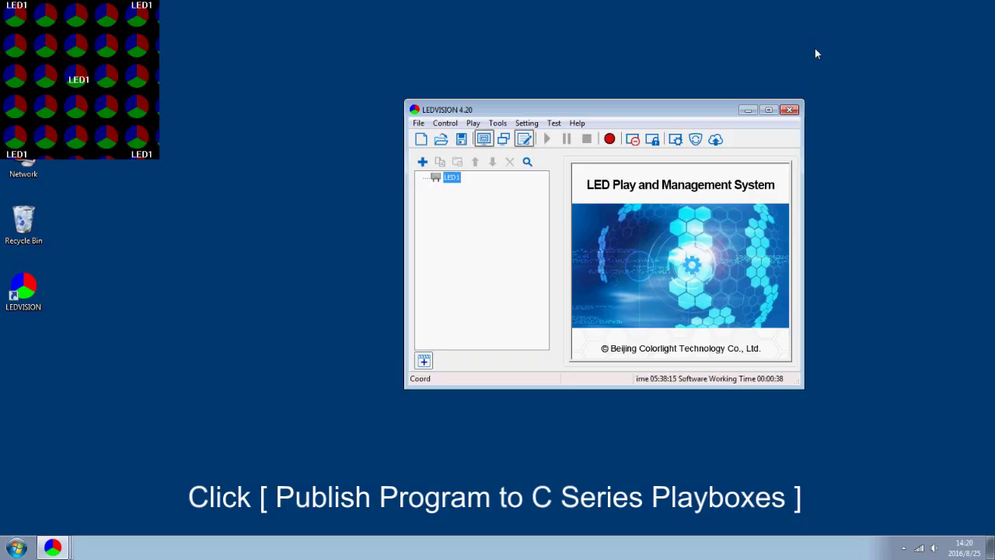
Open Program Publish, refresh the Direct USB connection, and select the detected C3 play box
{"action": "left_click", "coordinate": [715, 139]}
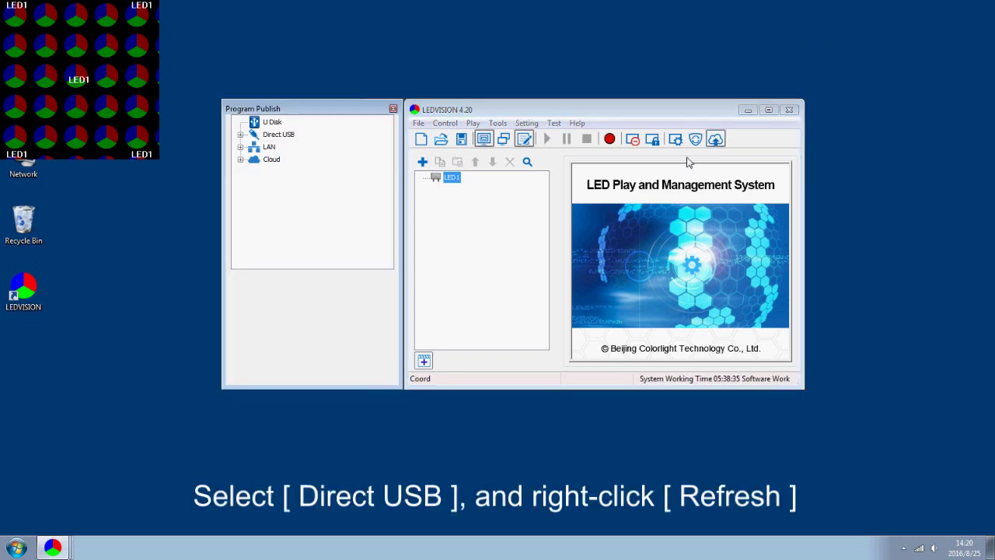
{"action": "right_click", "coordinate": [279, 137]}
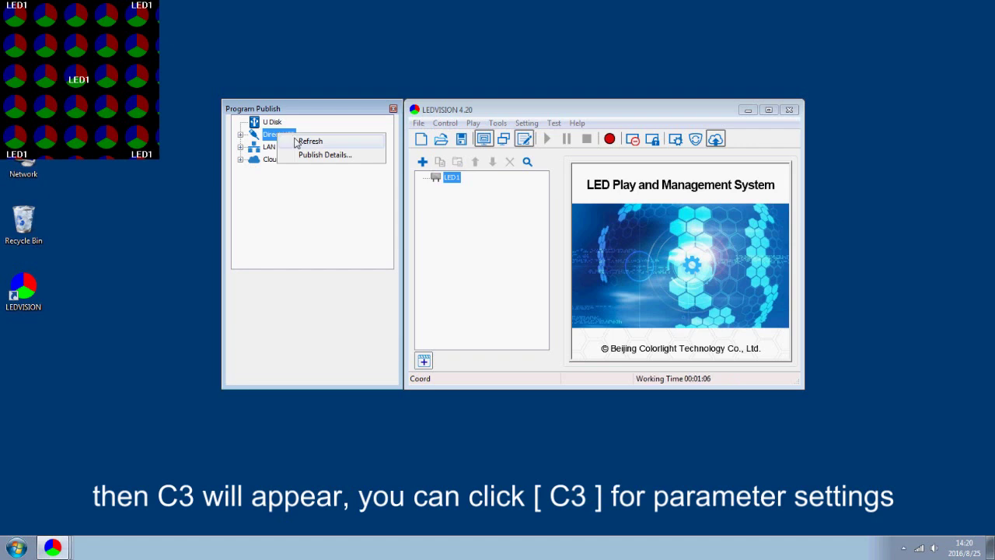
{"action": "left_click", "coordinate": [296, 143]}
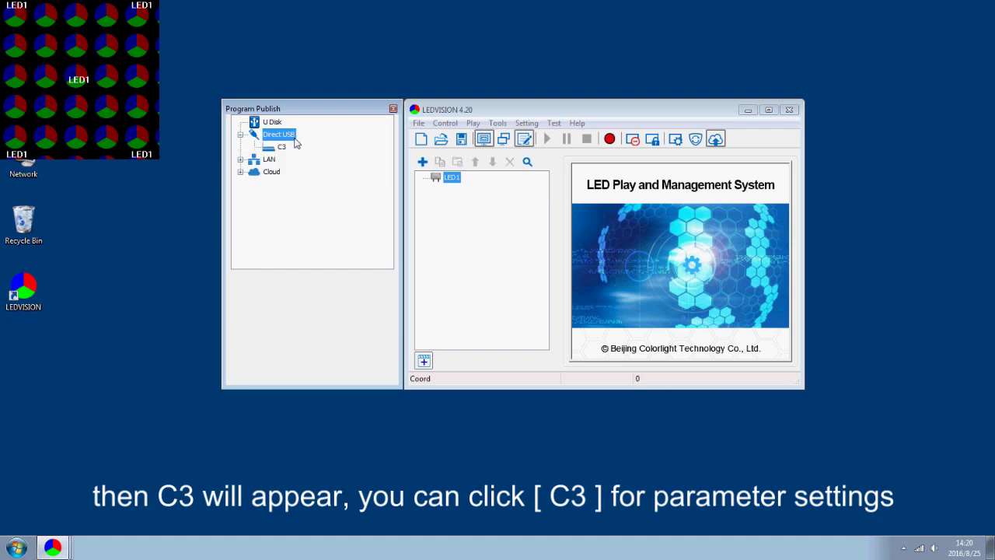
{"action": "left_click", "coordinate": [281, 147]}
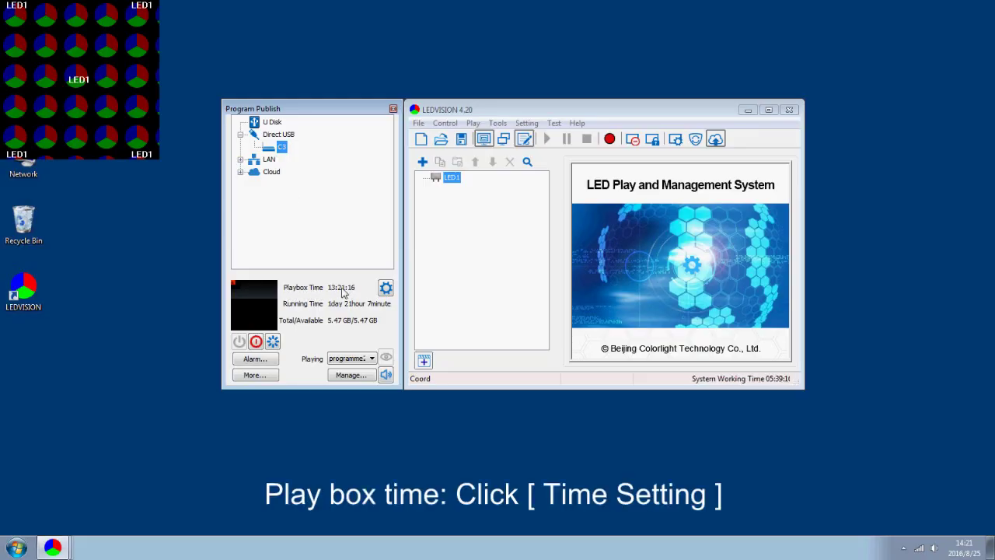
Change the C3 play box date to the 25th (2016-08-25) and apply it to the box
{"action": "left_click", "coordinate": [386, 287]}
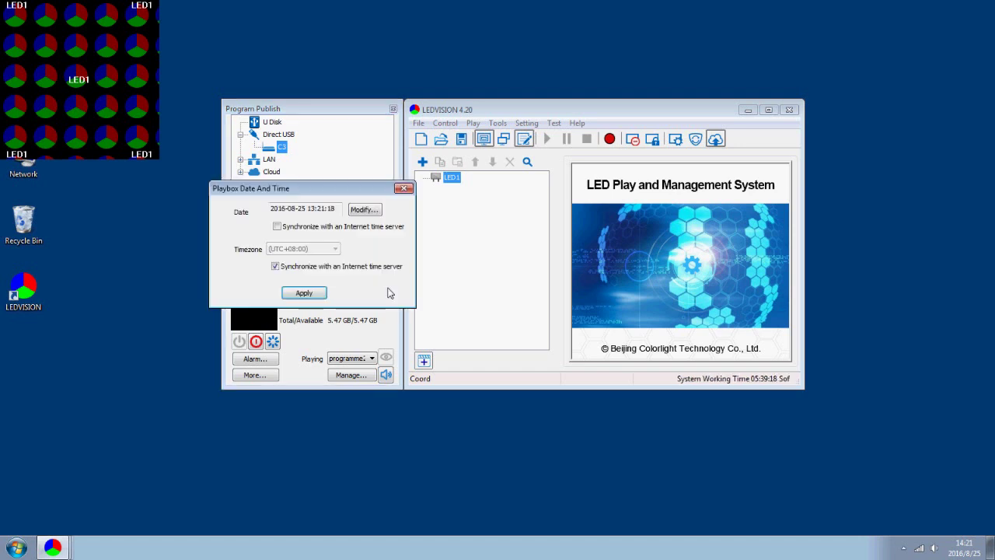
{"action": "left_click", "coordinate": [364, 210]}
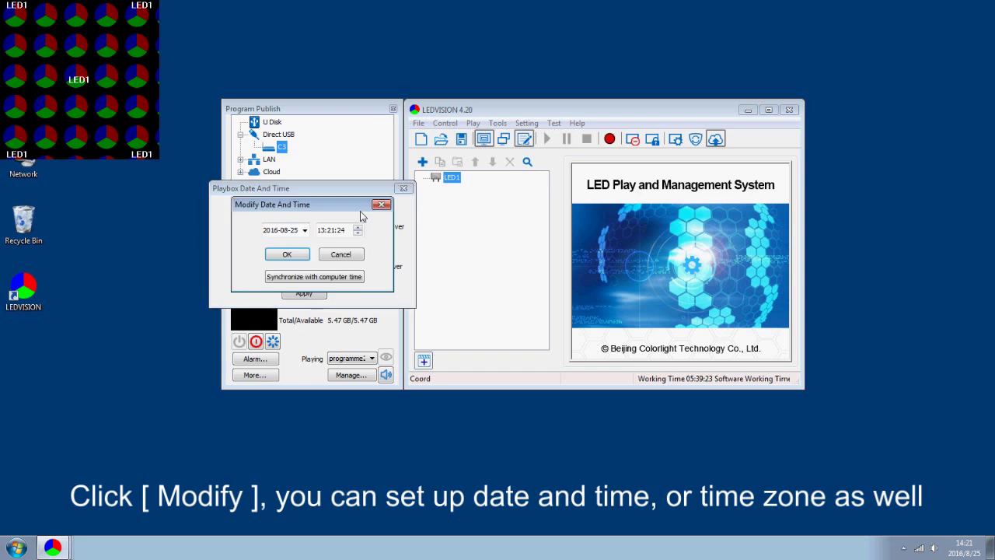
{"action": "left_click", "coordinate": [304, 230]}
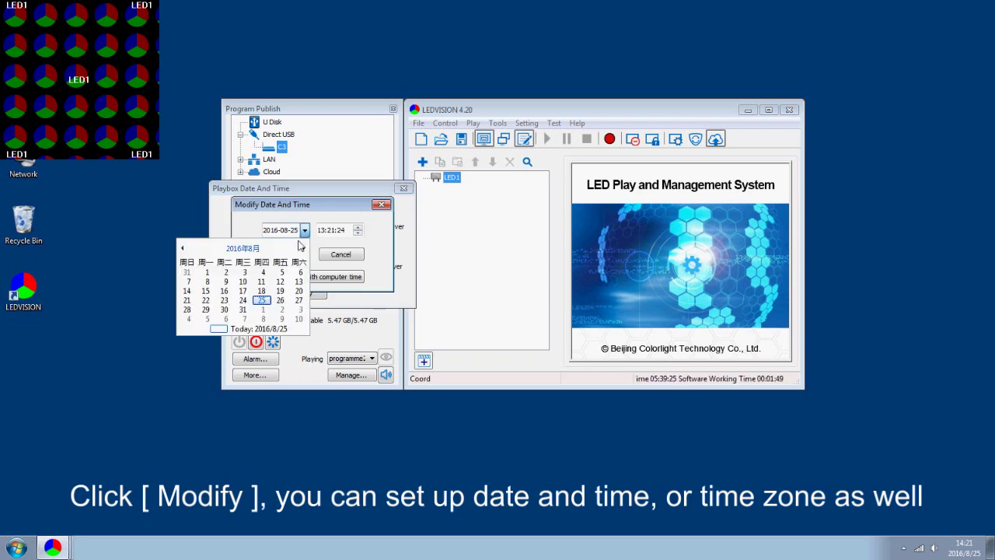
{"action": "left_click", "coordinate": [268, 302]}
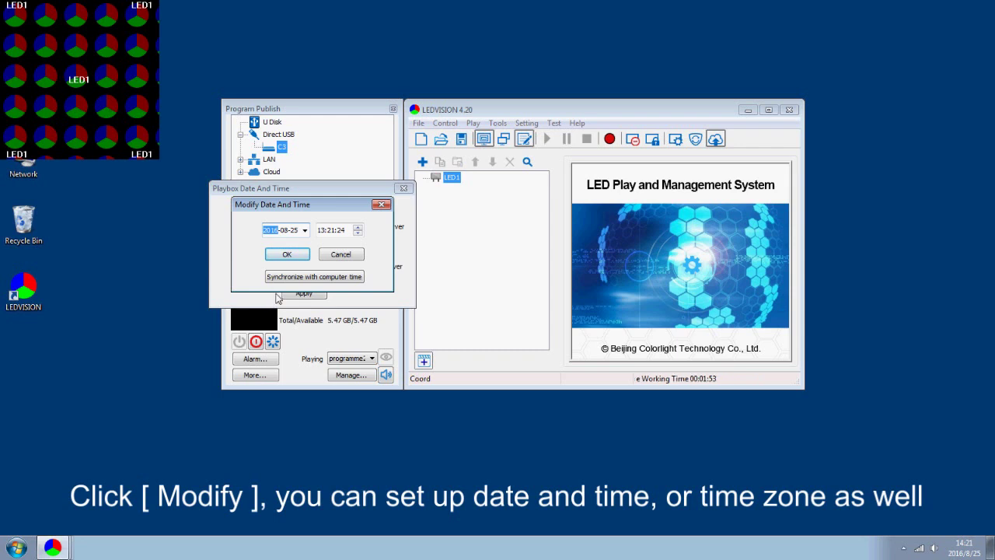
{"action": "left_click", "coordinate": [293, 256]}
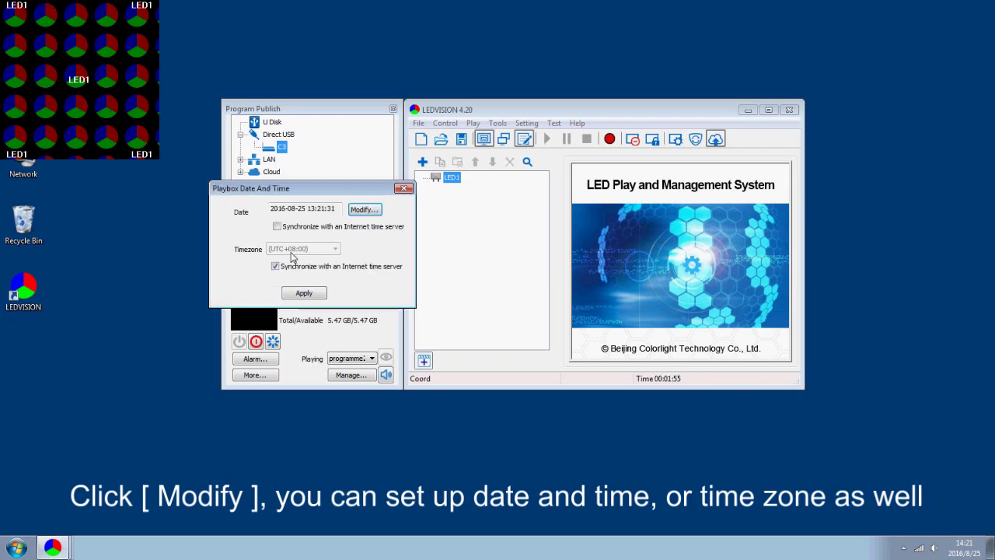
{"action": "left_click", "coordinate": [303, 293]}
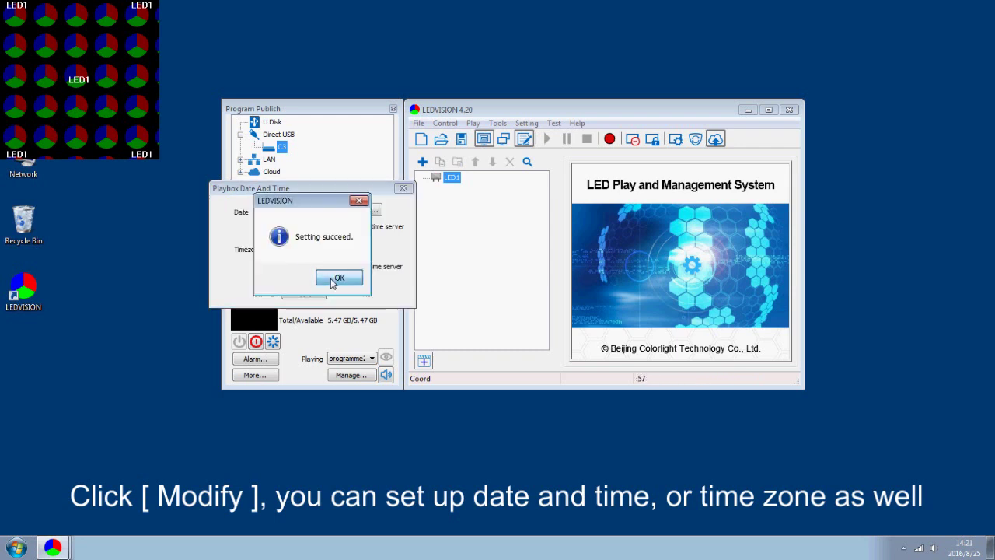
{"action": "left_click", "coordinate": [330, 281]}
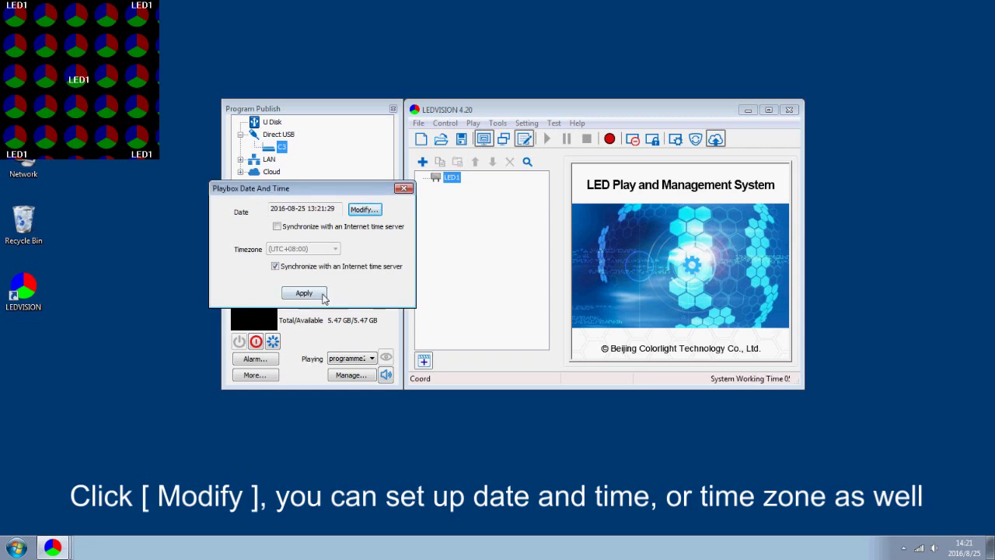
{"action": "left_click", "coordinate": [311, 293]}
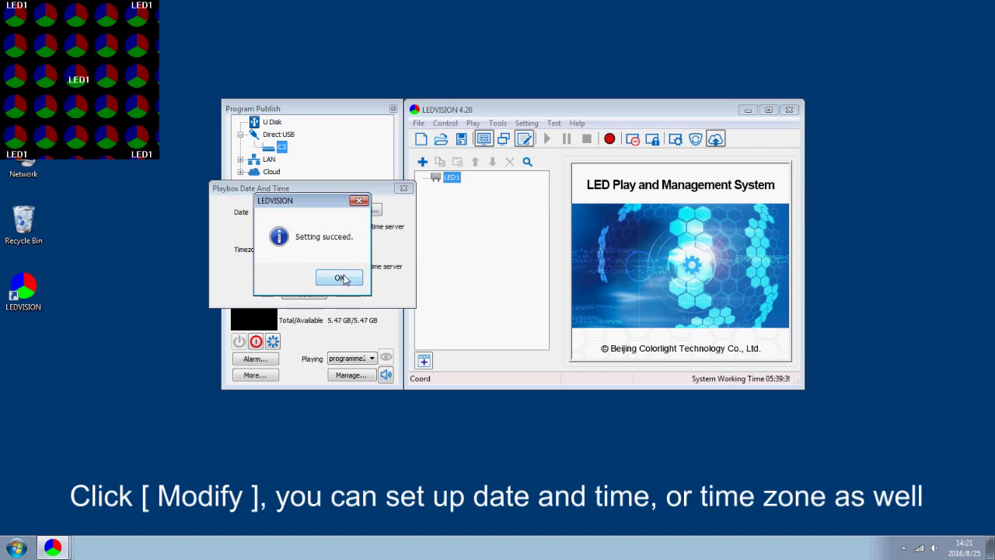
{"action": "left_click", "coordinate": [342, 279]}
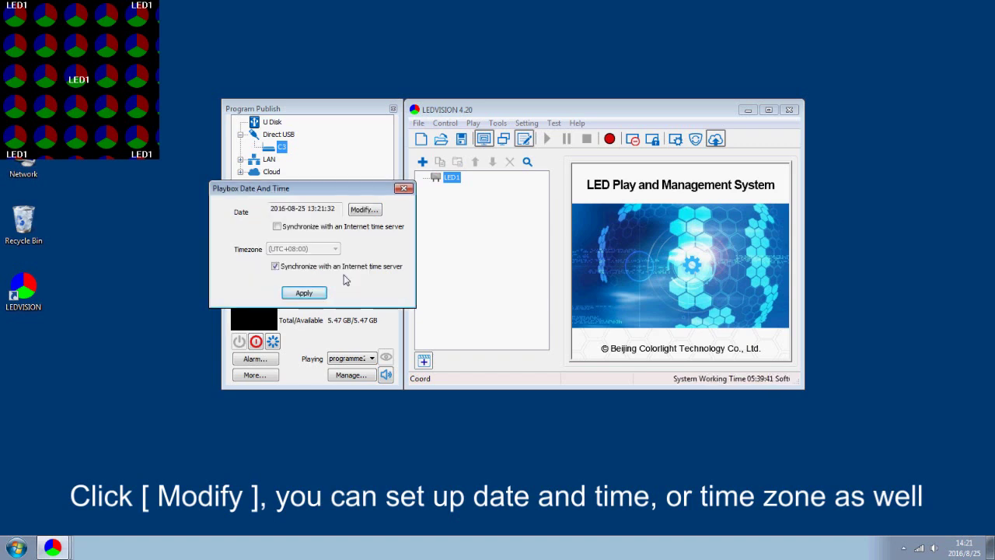
{"action": "left_click", "coordinate": [405, 189]}
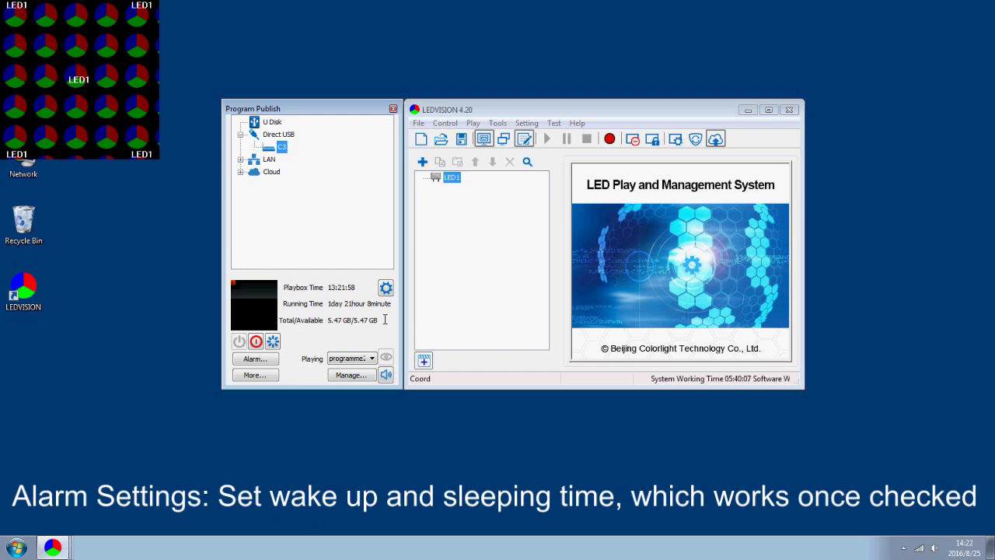
Set C3's regular sleep to 09:32:22 and wakeup to 06:32:22, and send the schedule
{"action": "left_click", "coordinate": [255, 359]}
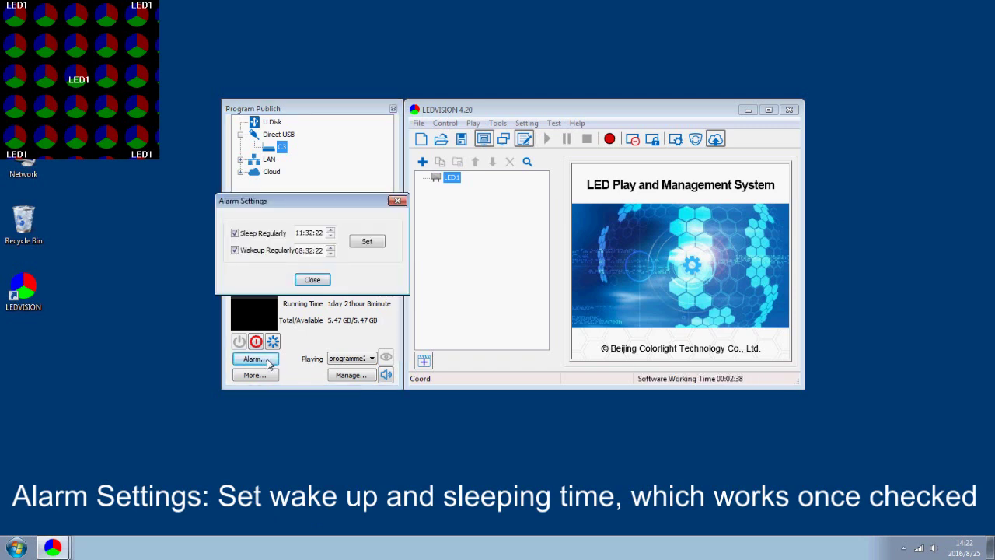
{"action": "left_click", "coordinate": [235, 233]}
{"action": "left_click", "coordinate": [234, 233]}
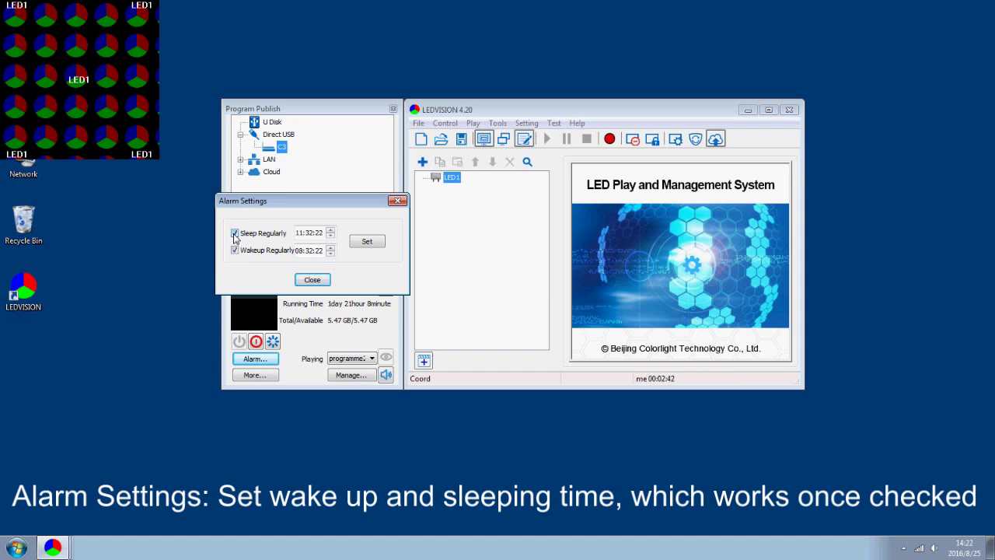
{"action": "left_click", "coordinate": [330, 237]}
{"action": "left_click", "coordinate": [331, 237]}
{"action": "left_click", "coordinate": [330, 236]}
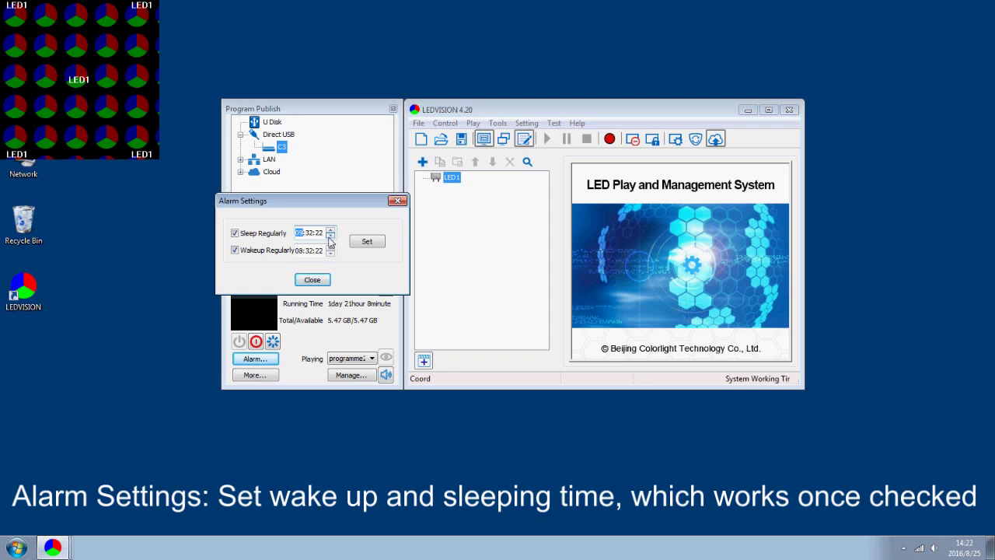
{"action": "left_click", "coordinate": [234, 251]}
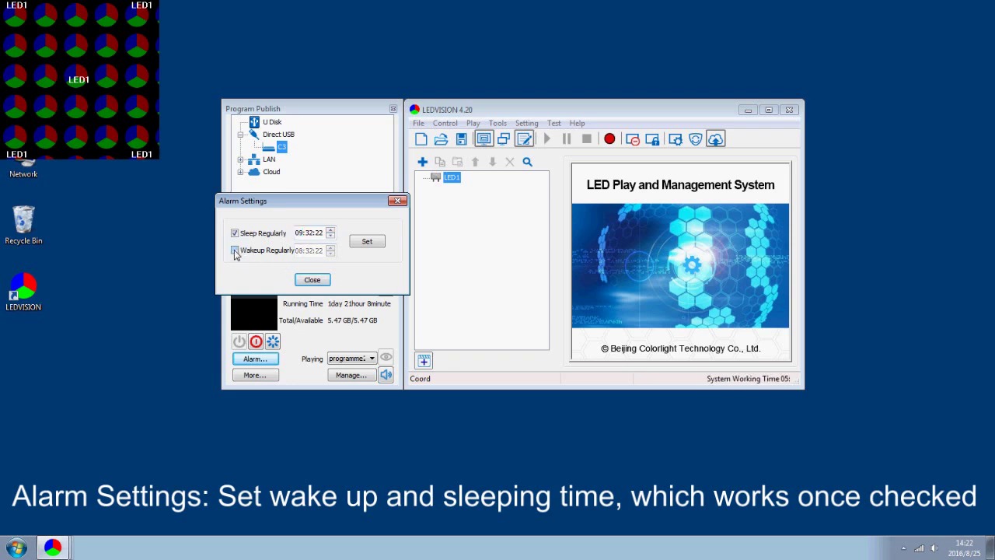
{"action": "left_click", "coordinate": [235, 250]}
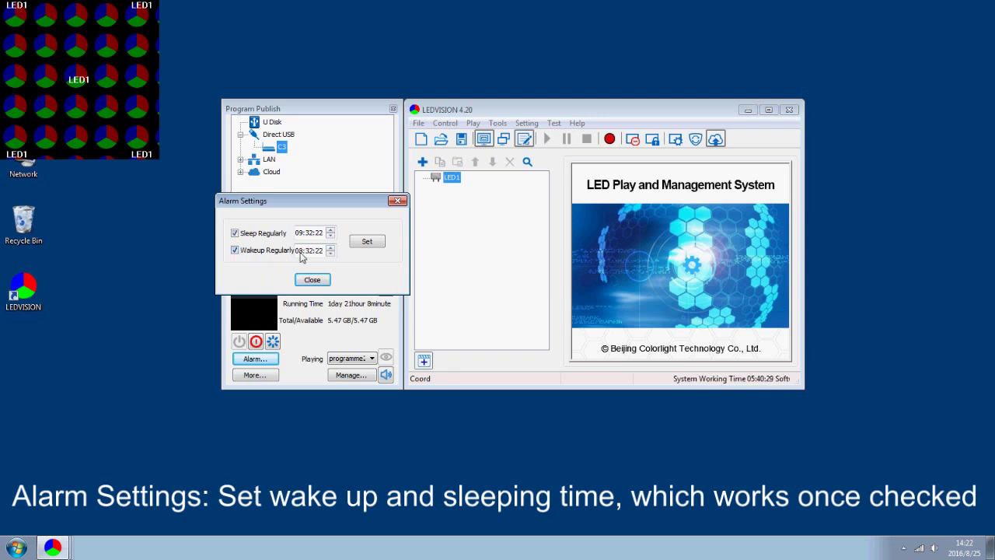
{"action": "left_click", "coordinate": [331, 252]}
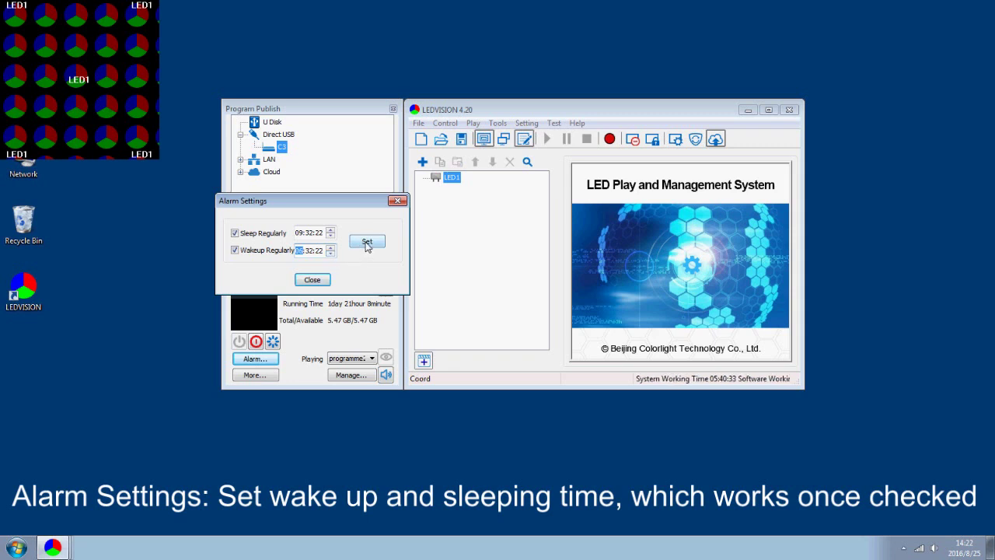
{"action": "left_click", "coordinate": [366, 242]}
{"action": "left_click", "coordinate": [339, 305]}
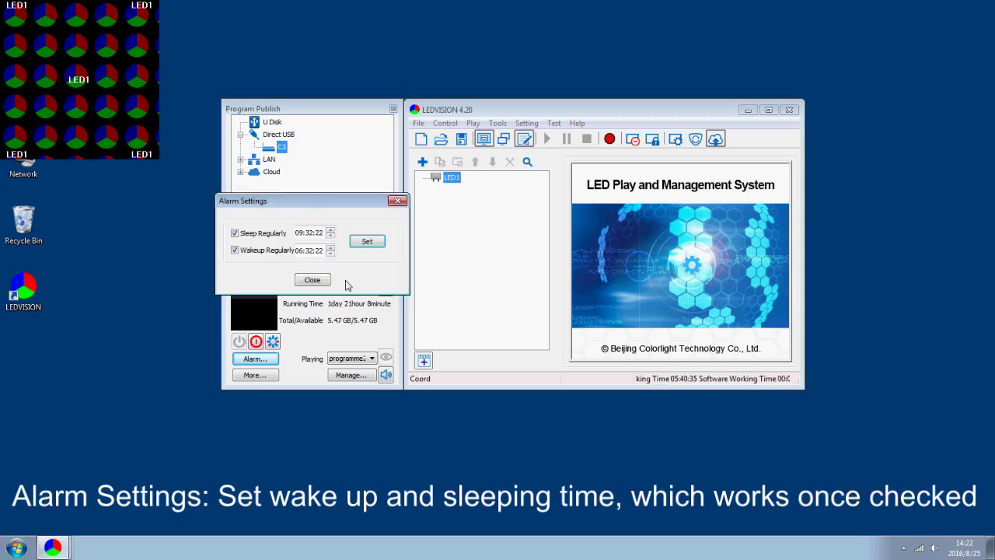
{"action": "left_click", "coordinate": [325, 283]}
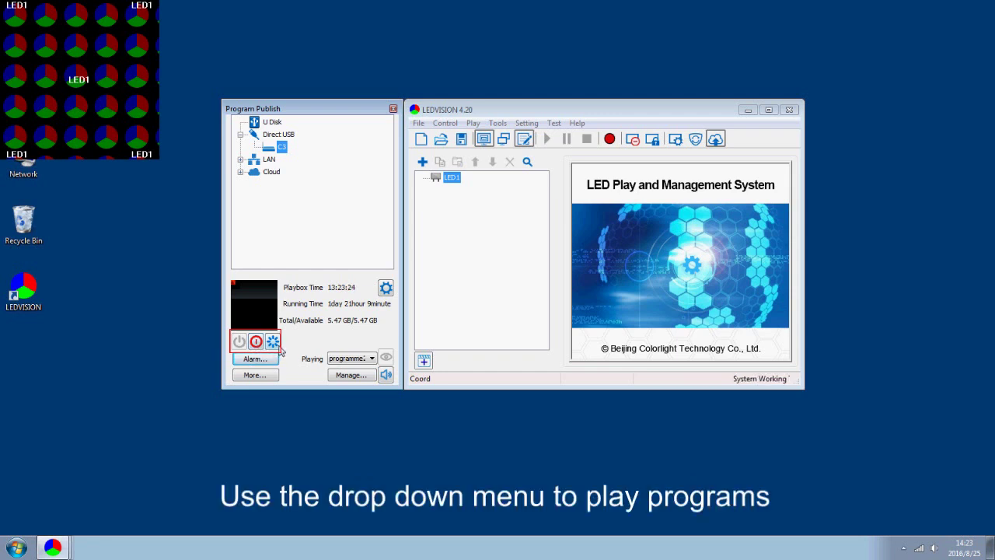
Choose the second programme entry in C3's Playing list so it plays
{"action": "left_click", "coordinate": [370, 359]}
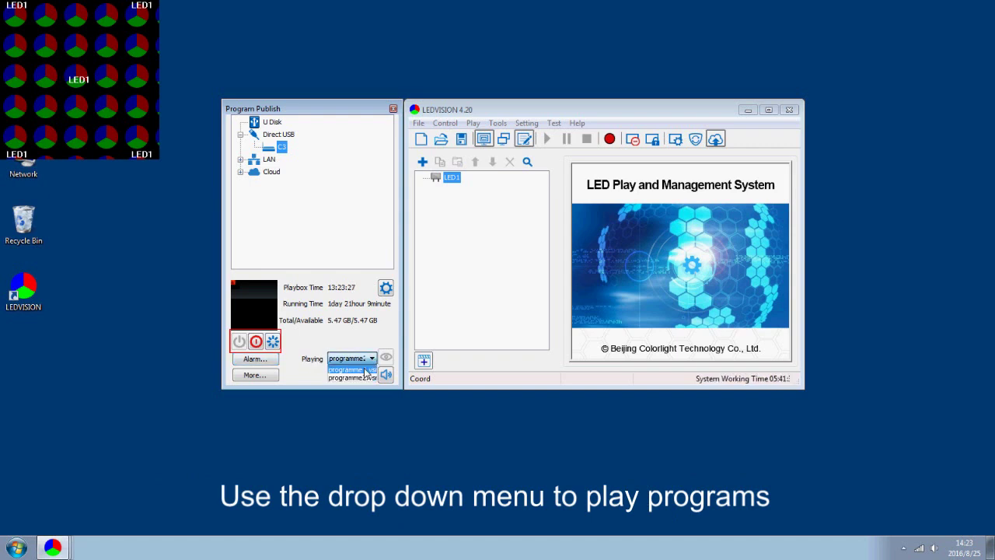
{"action": "left_click", "coordinate": [370, 377]}
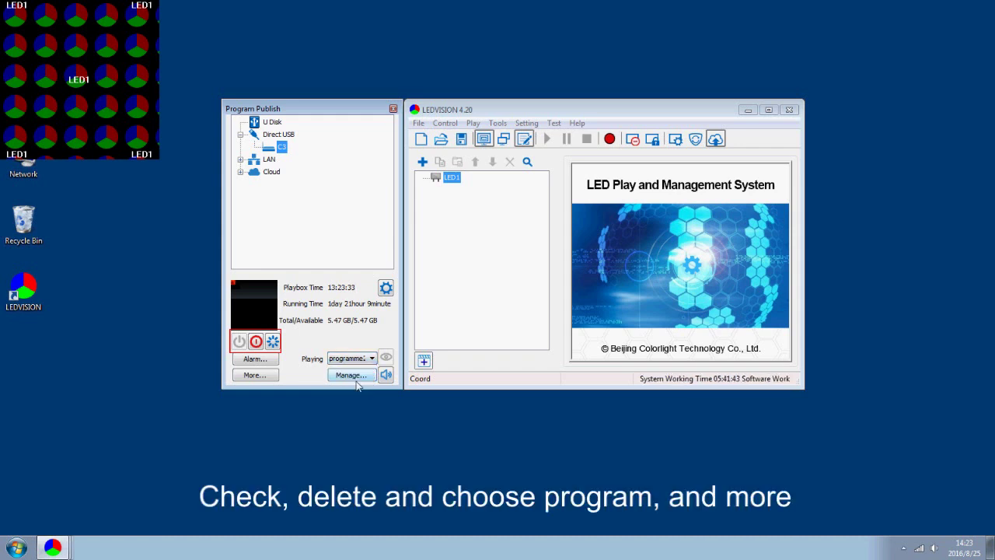
{"action": "left_click", "coordinate": [351, 375]}
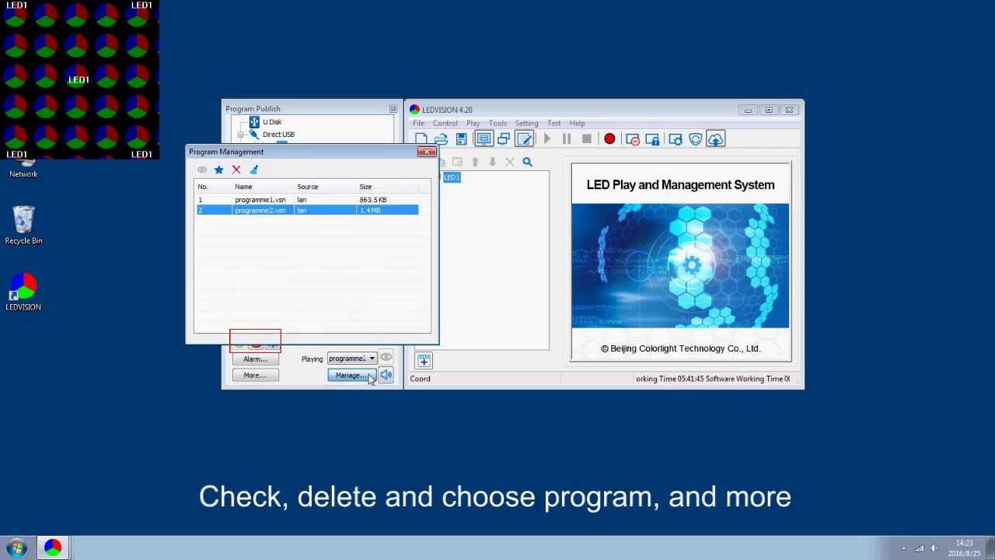
{"action": "left_click", "coordinate": [277, 202]}
{"action": "left_click", "coordinate": [281, 226]}
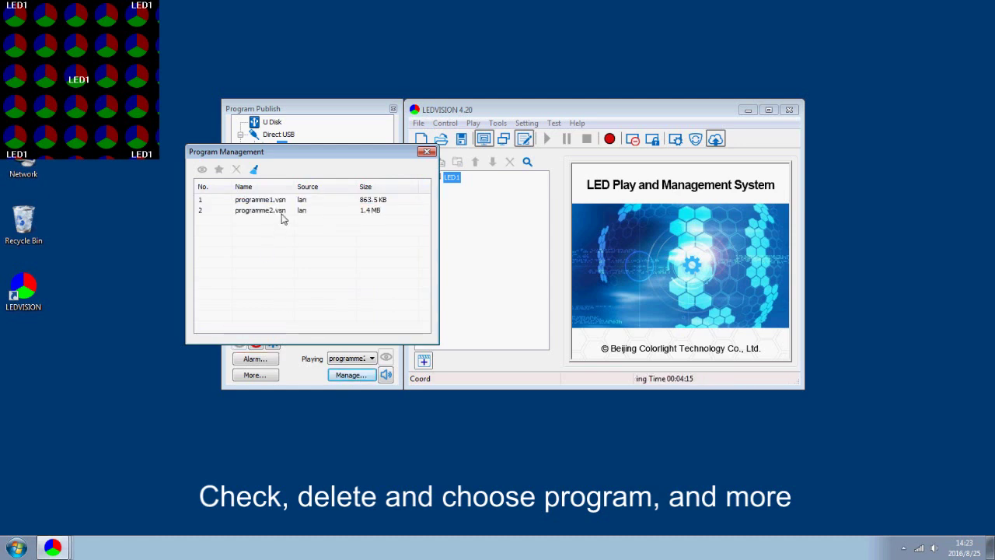
{"action": "left_click", "coordinate": [283, 214]}
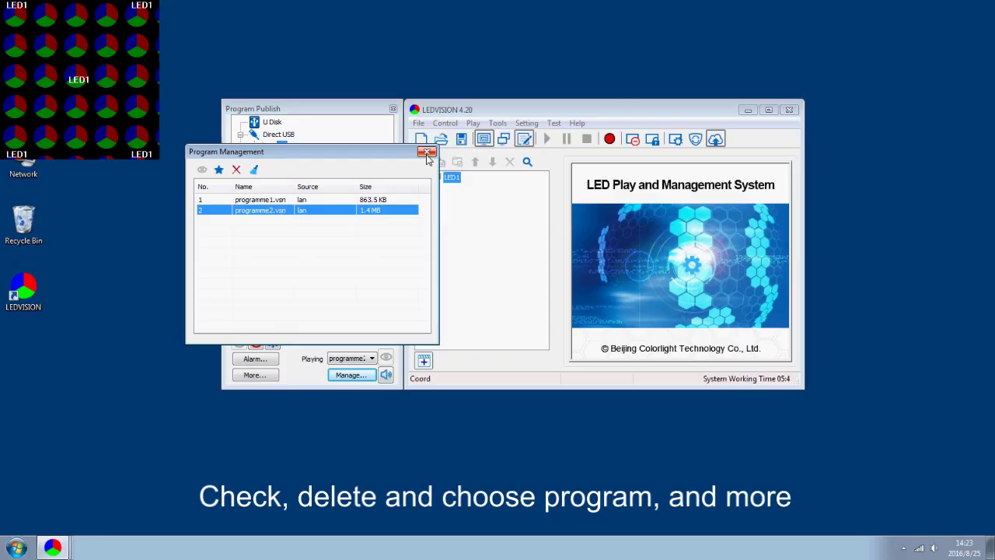
{"action": "left_click", "coordinate": [426, 151]}
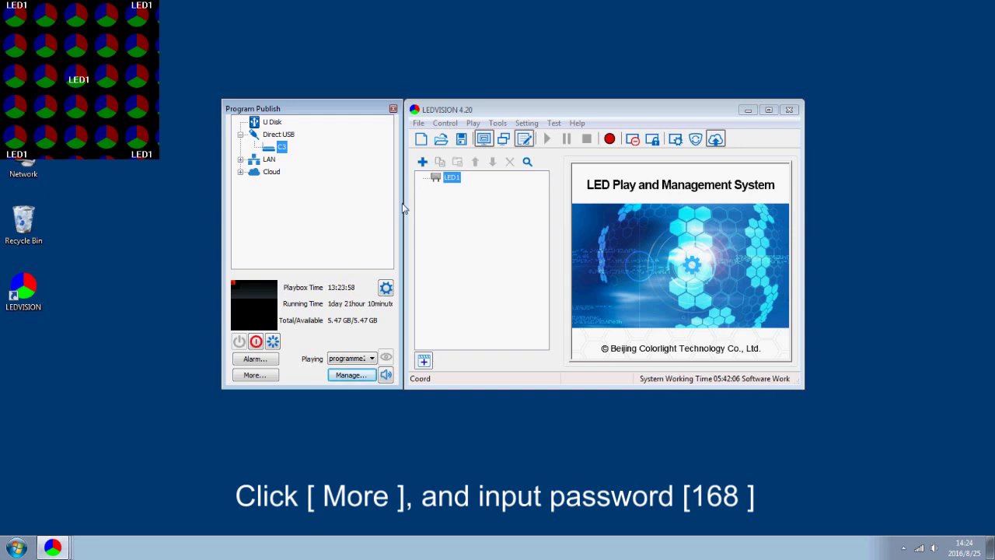
Unlock the advanced playbox settings with the password and keep LED resolution 1280 × 512
{"action": "left_click", "coordinate": [255, 375]}
{"action": "type", "text": "168"}
{"action": "key", "text": "Return"}
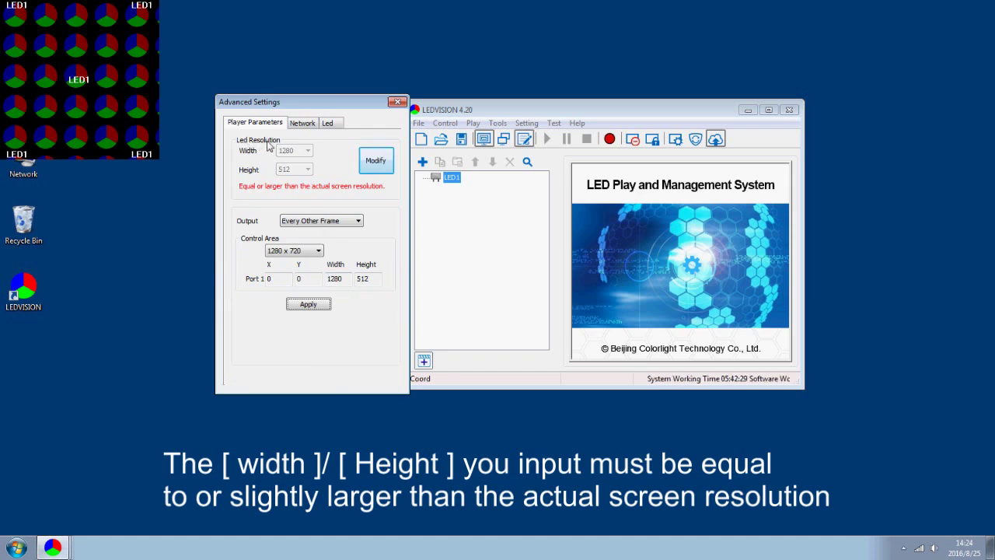
{"action": "left_click", "coordinate": [376, 163]}
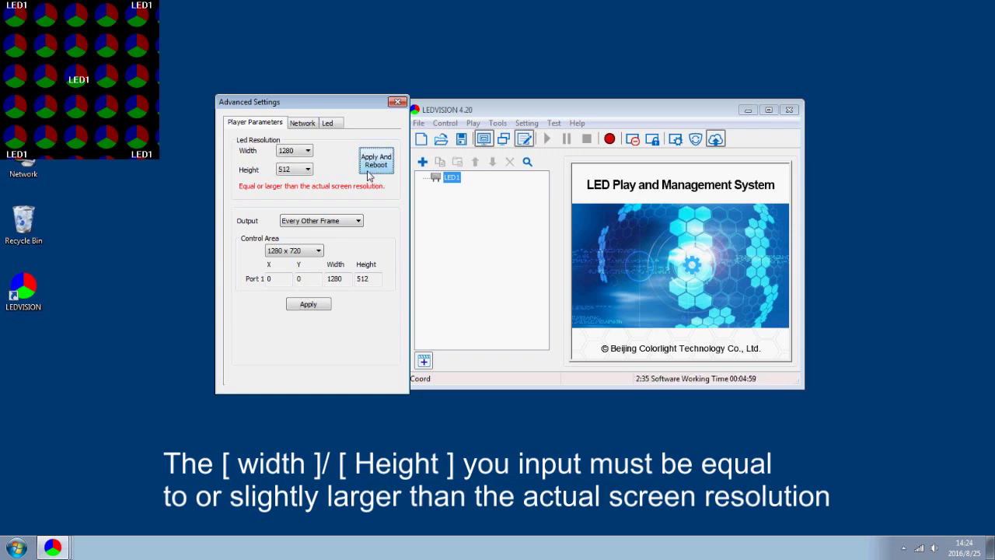
{"action": "left_click", "coordinate": [309, 152]}
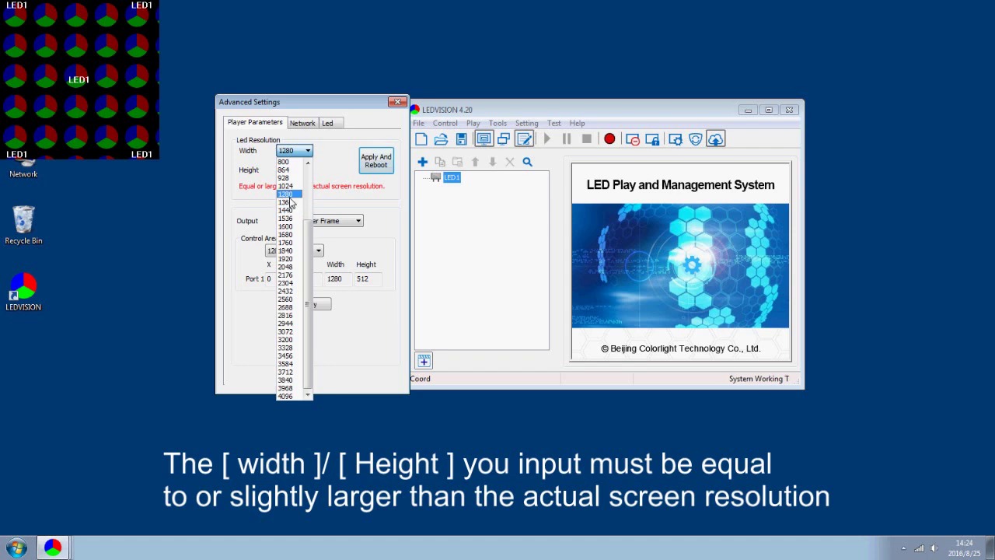
{"action": "left_click", "coordinate": [286, 194]}
{"action": "left_click", "coordinate": [308, 170]}
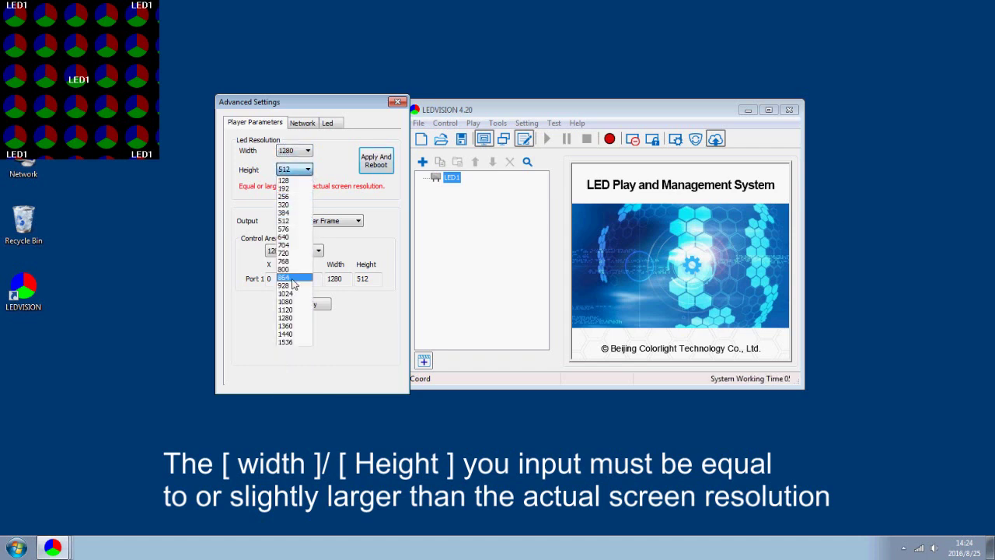
{"action": "left_click", "coordinate": [303, 222]}
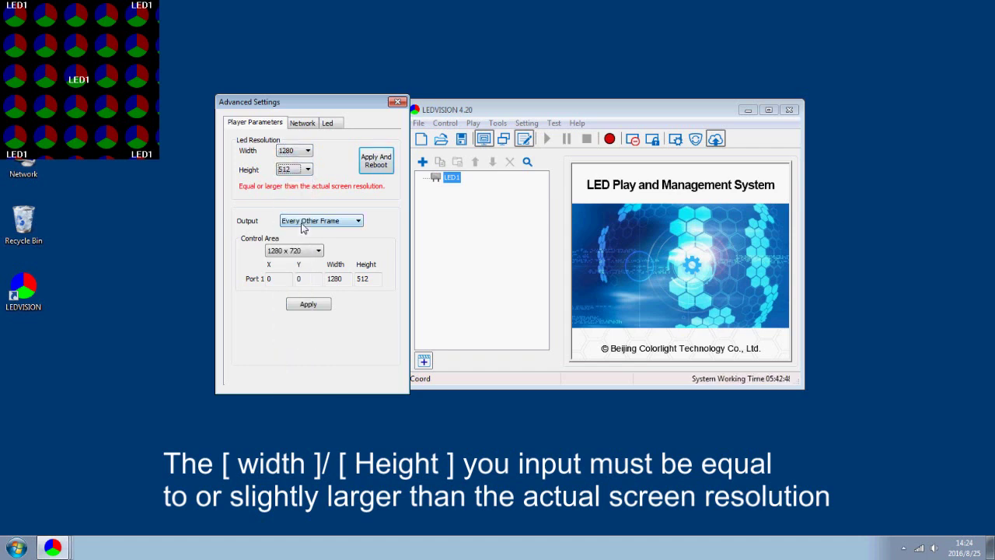
Set the output to Every Other Frame and apply the player parameters
{"action": "left_click", "coordinate": [354, 222]}
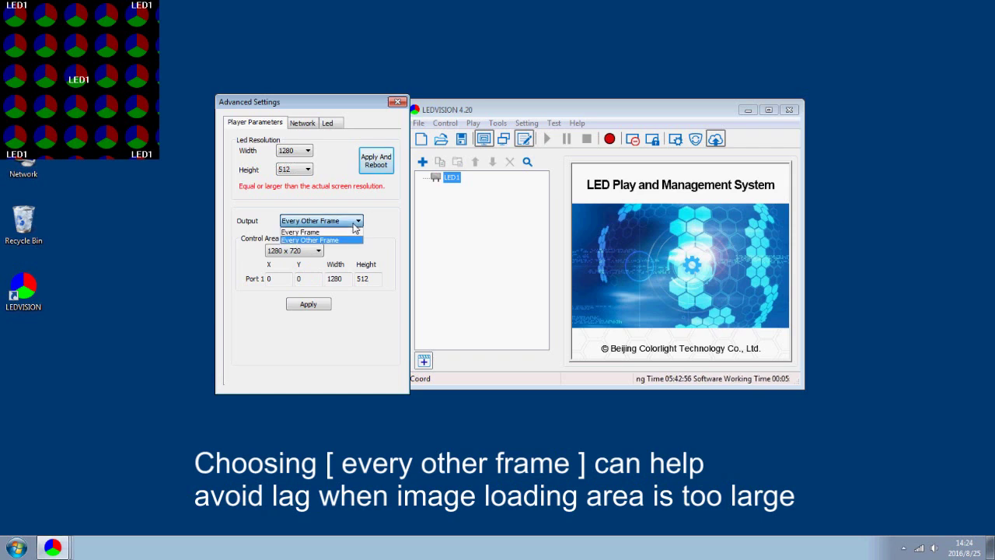
{"action": "left_click", "coordinate": [351, 242]}
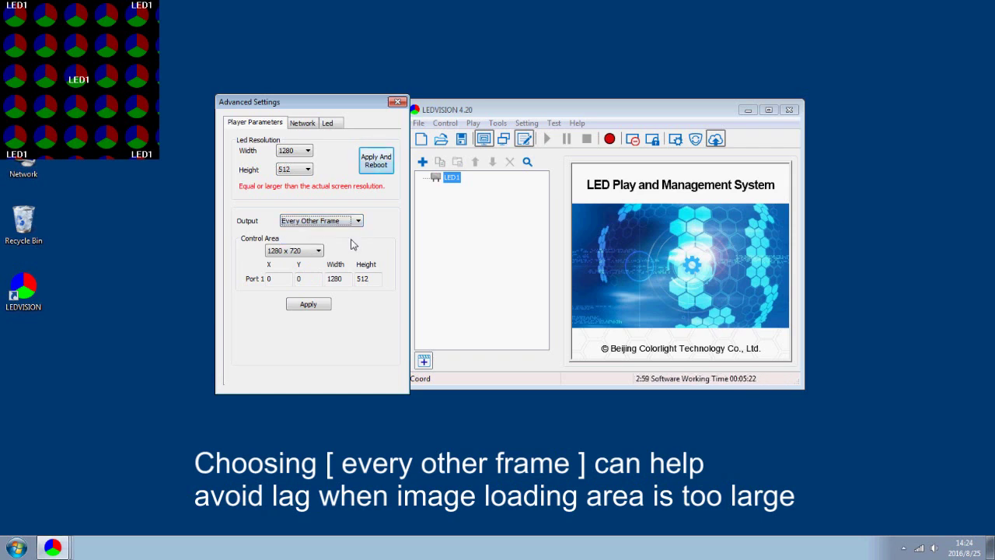
{"action": "left_click", "coordinate": [319, 251]}
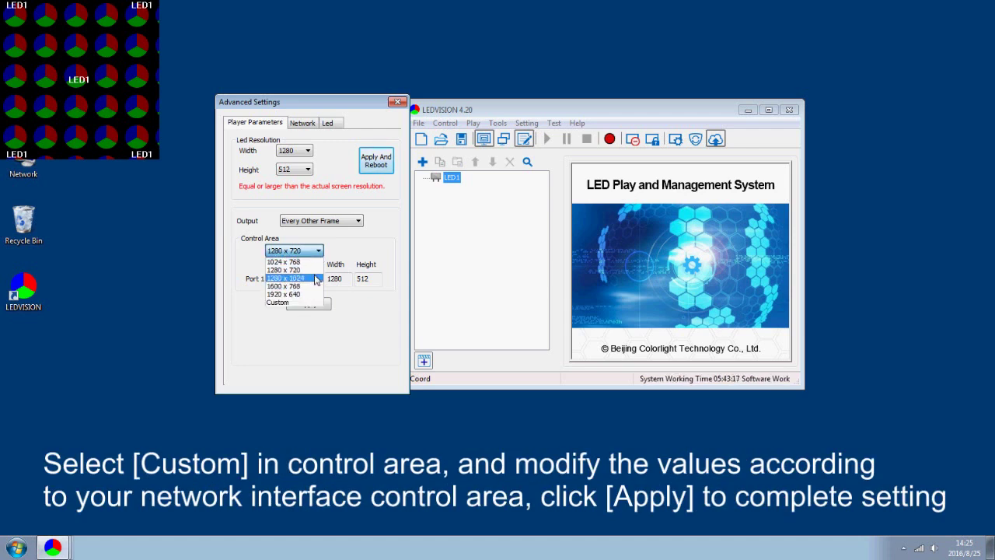
{"action": "left_click", "coordinate": [315, 269]}
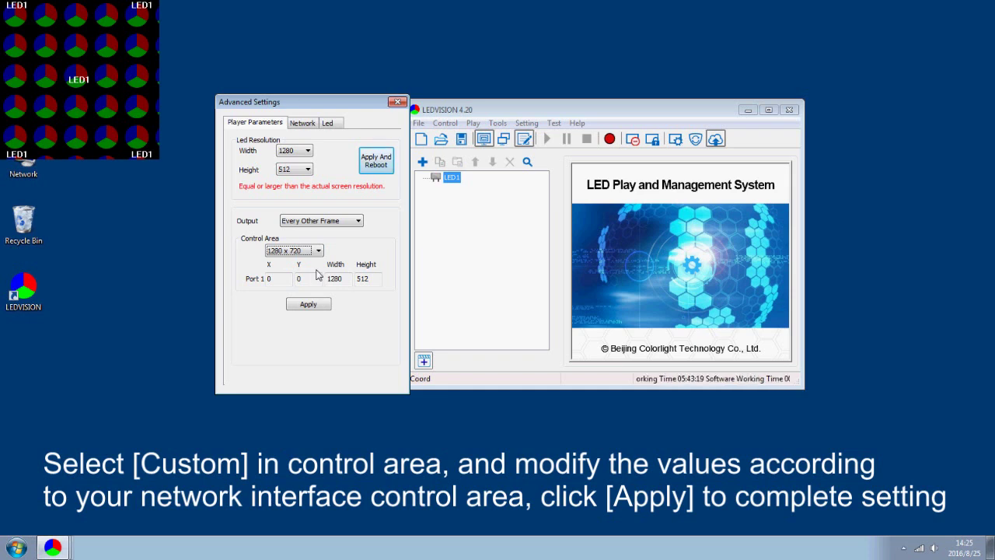
{"action": "left_click", "coordinate": [348, 280]}
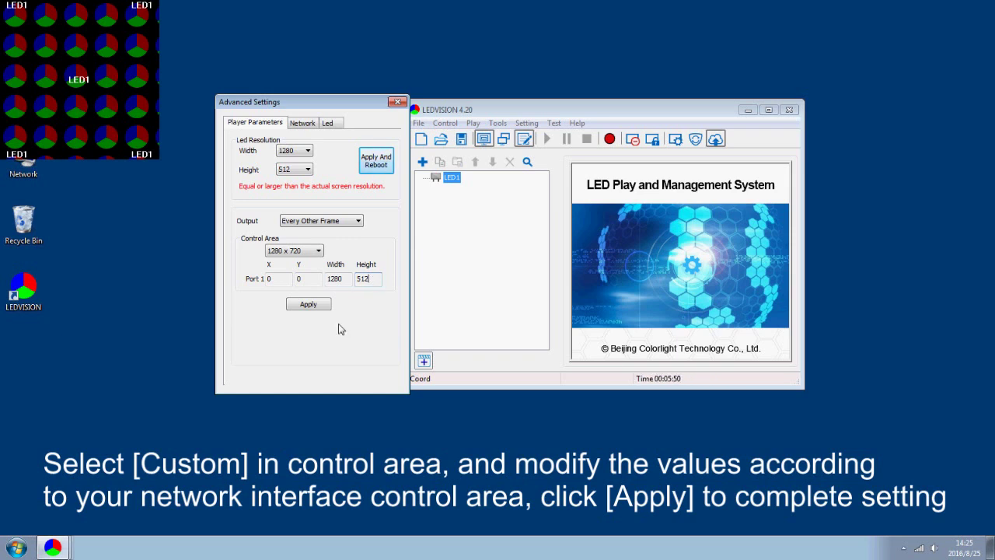
{"action": "left_click", "coordinate": [317, 305]}
{"action": "left_click", "coordinate": [335, 284]}
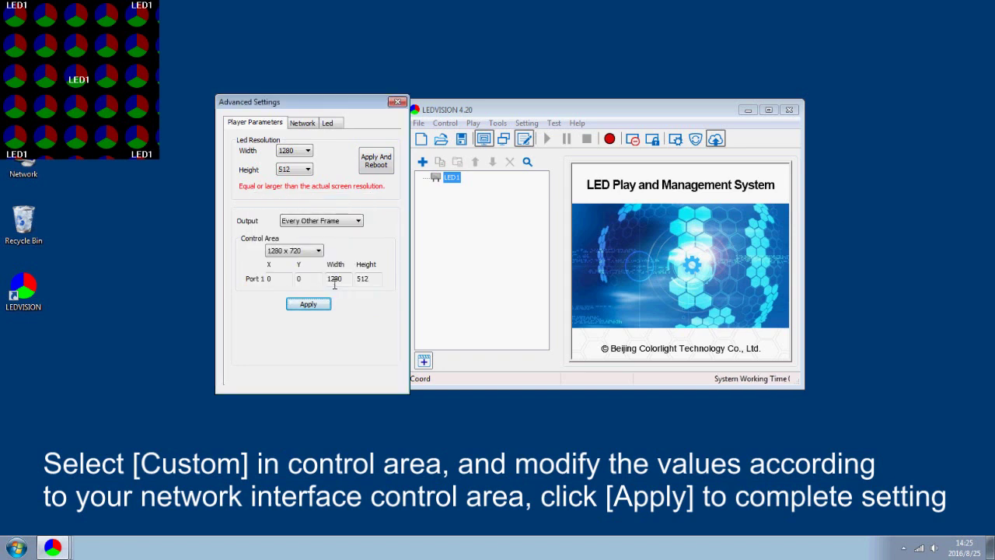
{"action": "left_click", "coordinate": [397, 102]}
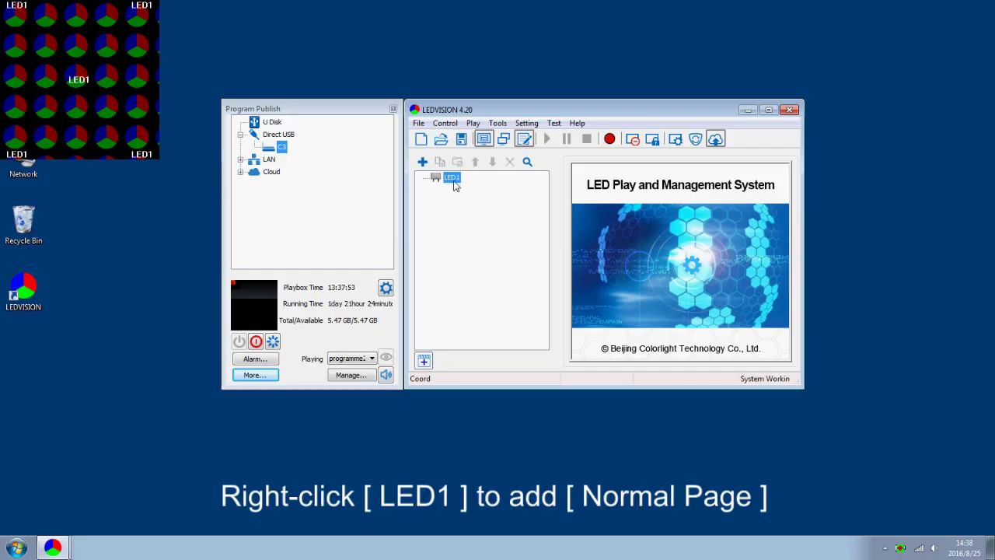
Add Normal Page 1 under LED1 with File Window 1 showing Chrysanthemum.jpg, then select the page
{"action": "right_click", "coordinate": [454, 180]}
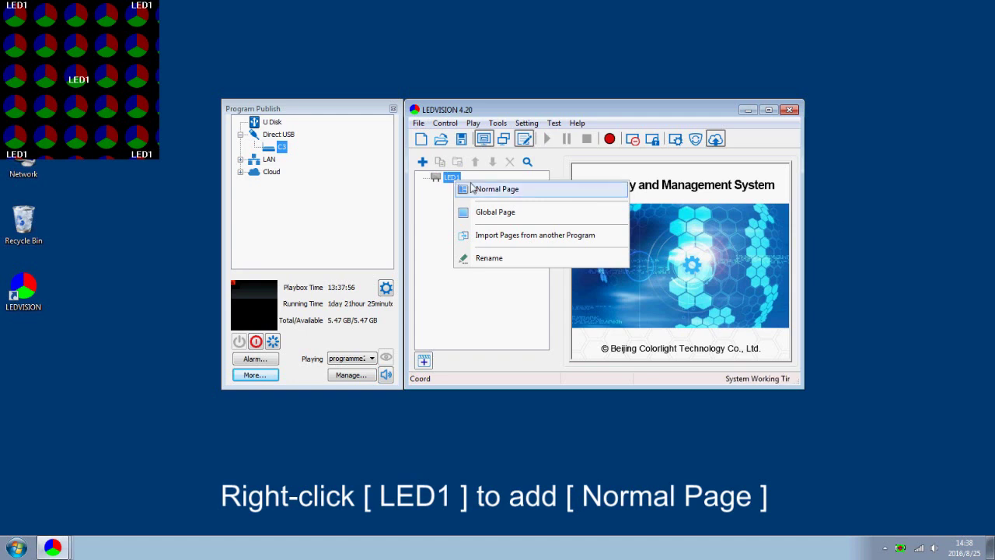
{"action": "left_click", "coordinate": [490, 192]}
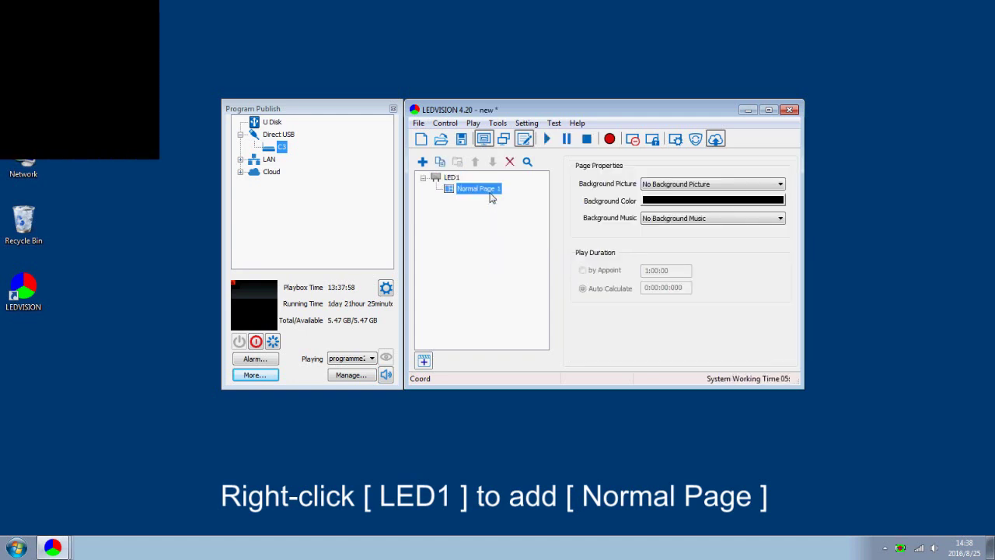
{"action": "right_click", "coordinate": [490, 192]}
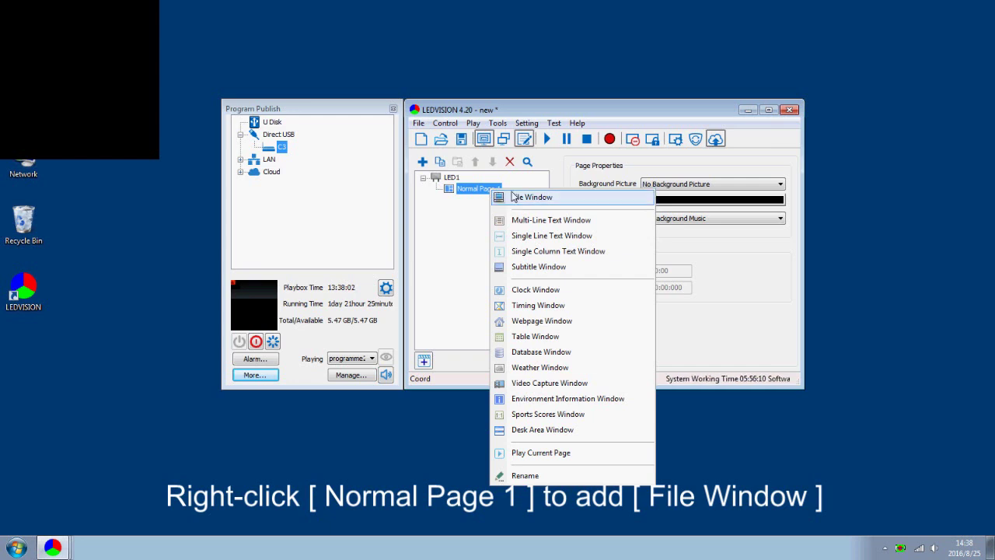
{"action": "left_click", "coordinate": [525, 201]}
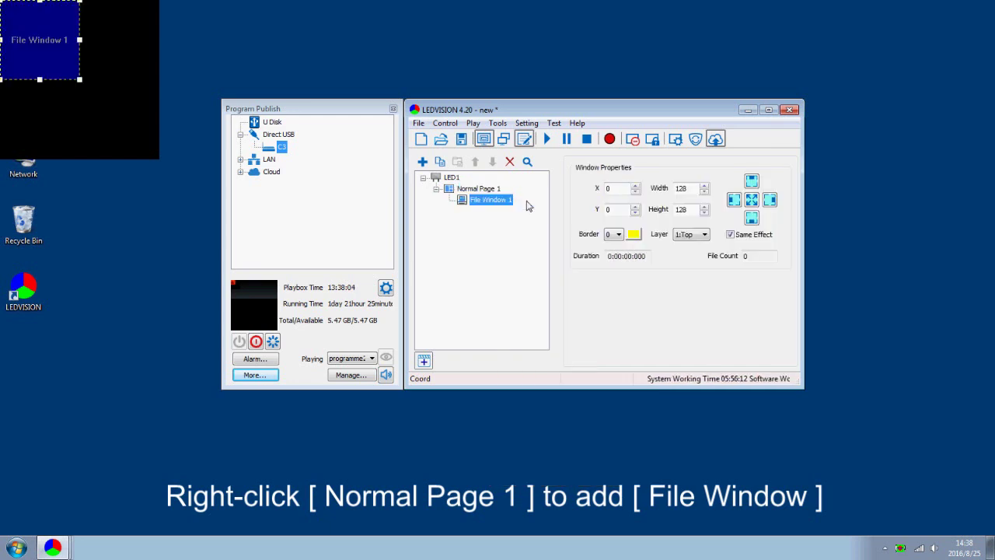
{"action": "right_click", "coordinate": [500, 202]}
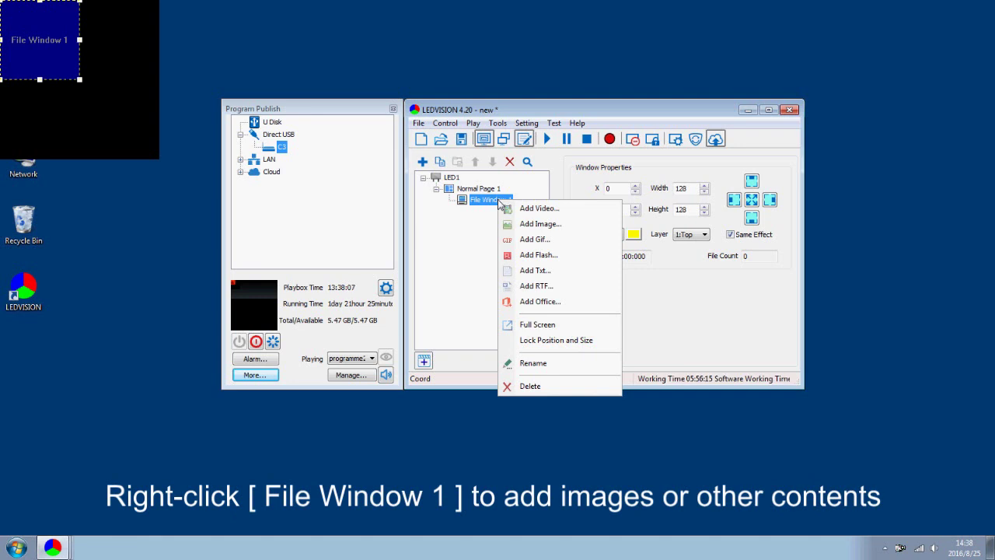
{"action": "left_click", "coordinate": [535, 224]}
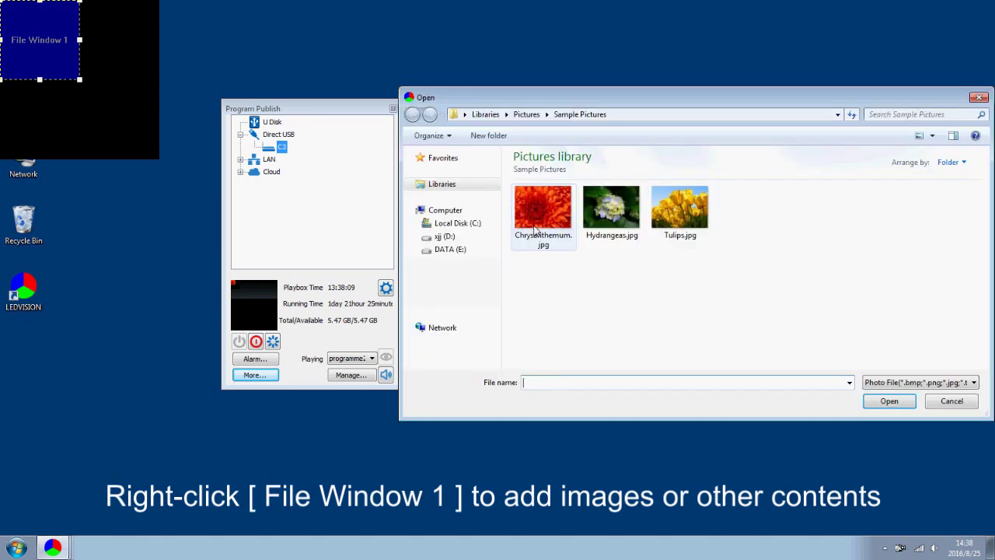
{"action": "double_click", "coordinate": [535, 229]}
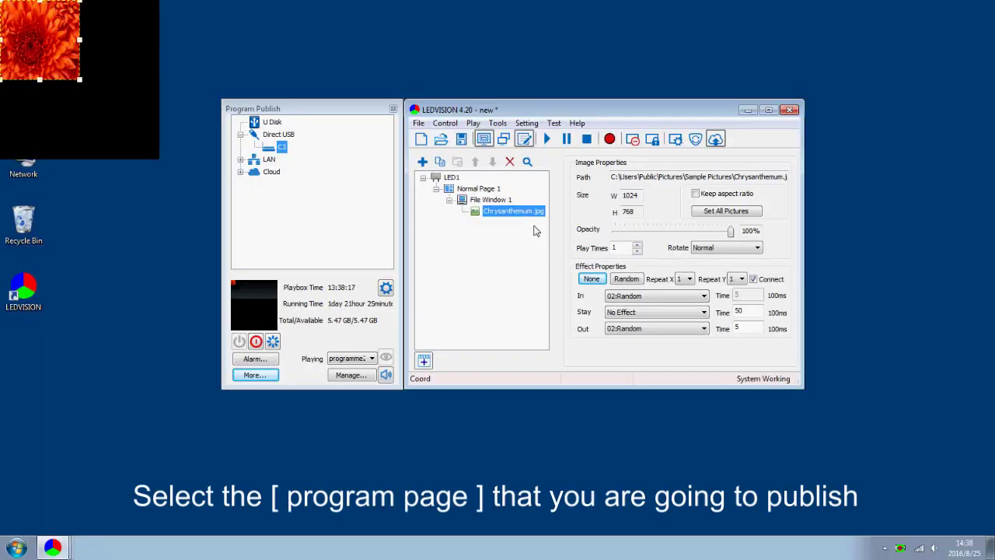
{"action": "left_click", "coordinate": [477, 189]}
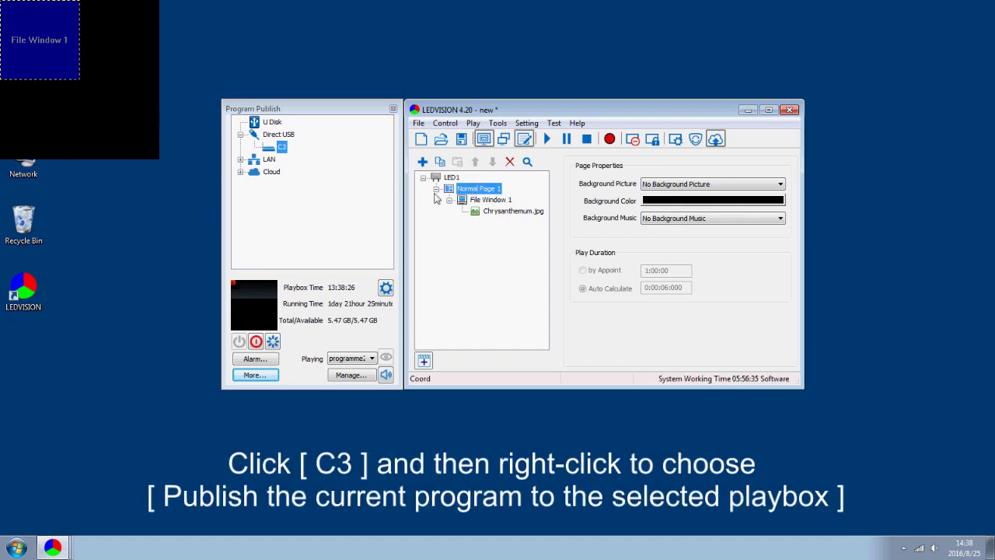
Publish the current page to C3 as programme3 and verify its 864.3 KB upload completed at 100%
{"action": "right_click", "coordinate": [284, 153]}
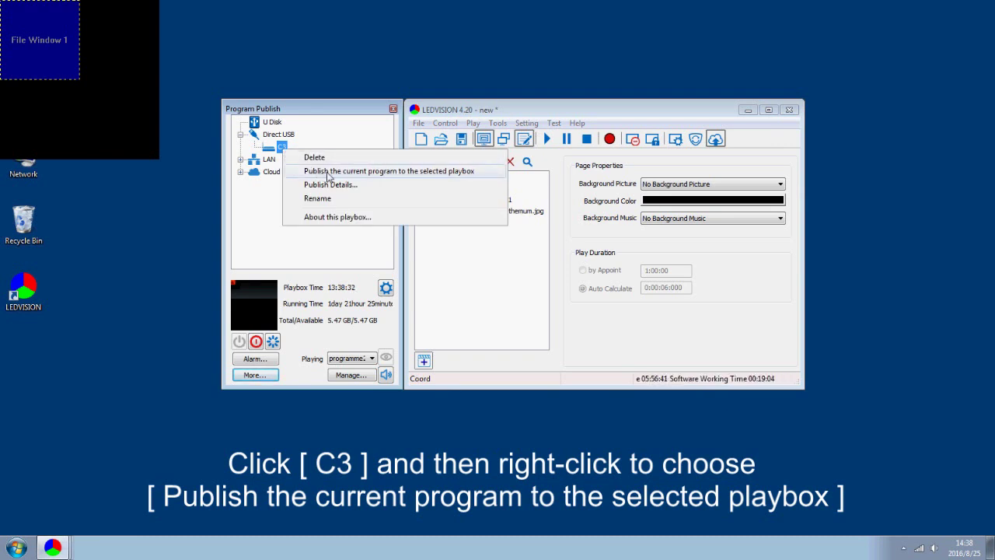
{"action": "left_click", "coordinate": [411, 173]}
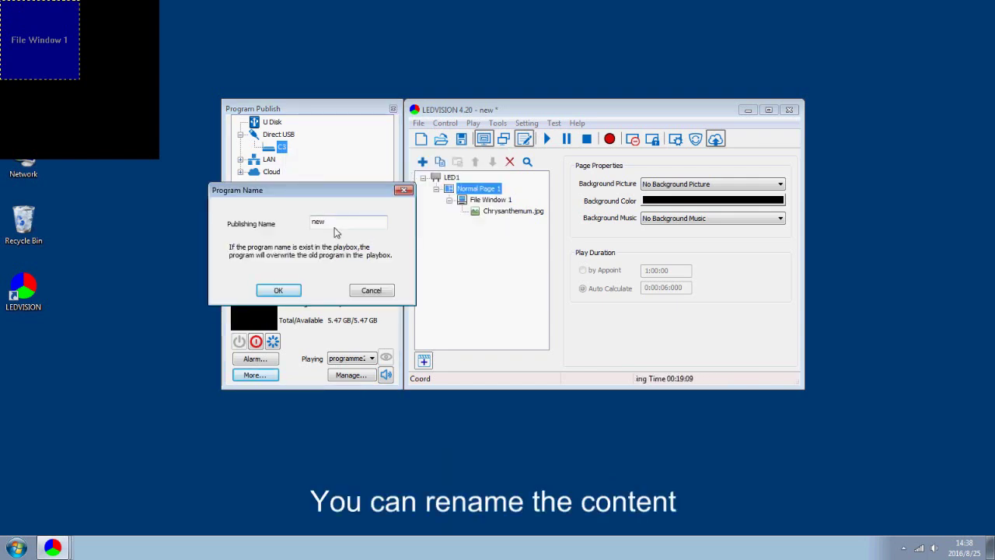
{"action": "key", "text": "BackSpace"}
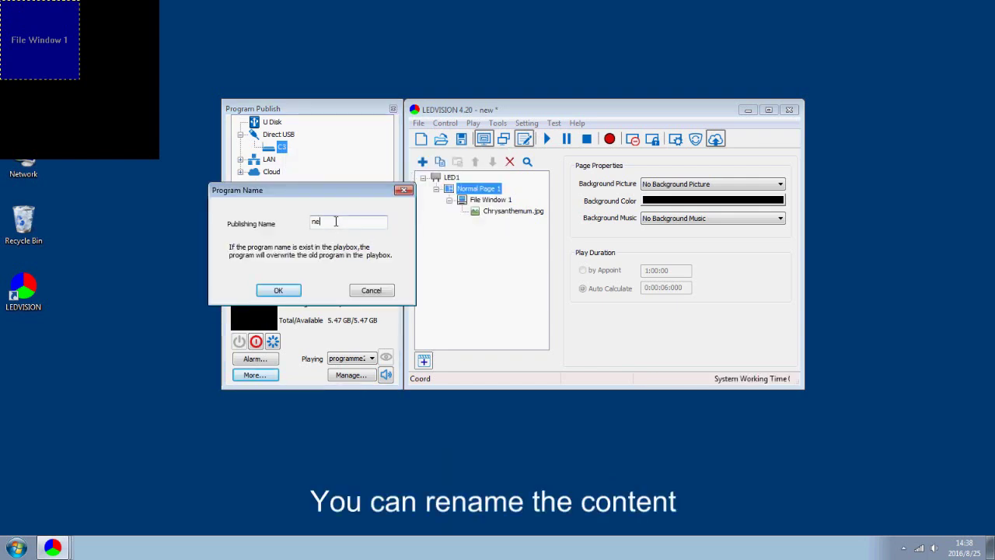
{"action": "type", "text": "pro"}
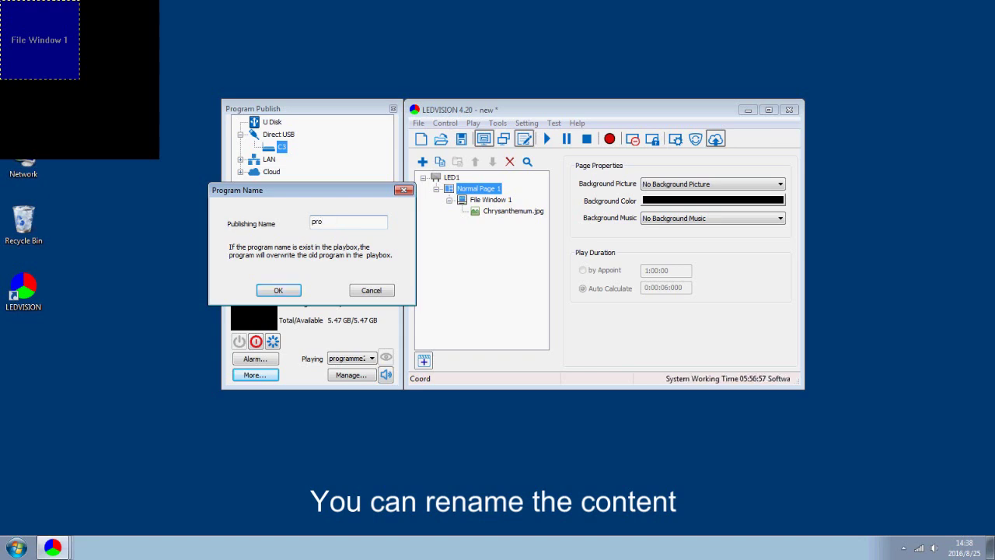
{"action": "type", "text": "gramme3"}
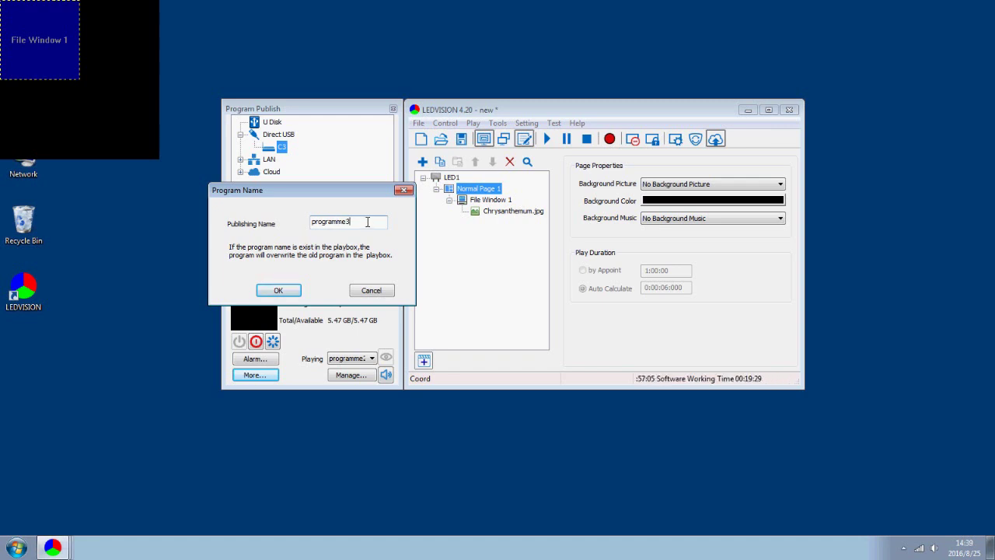
{"action": "left_click", "coordinate": [294, 291]}
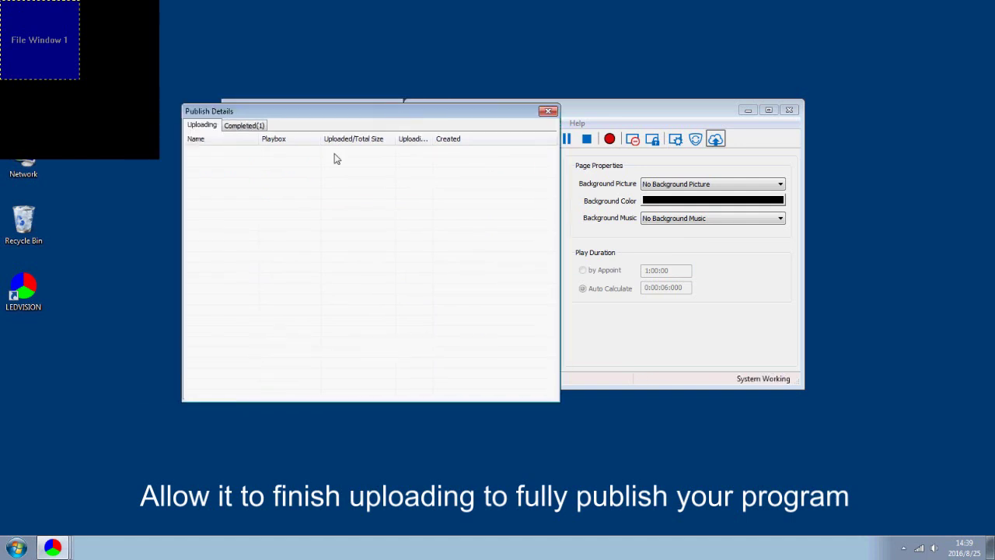
{"action": "left_click", "coordinate": [246, 126]}
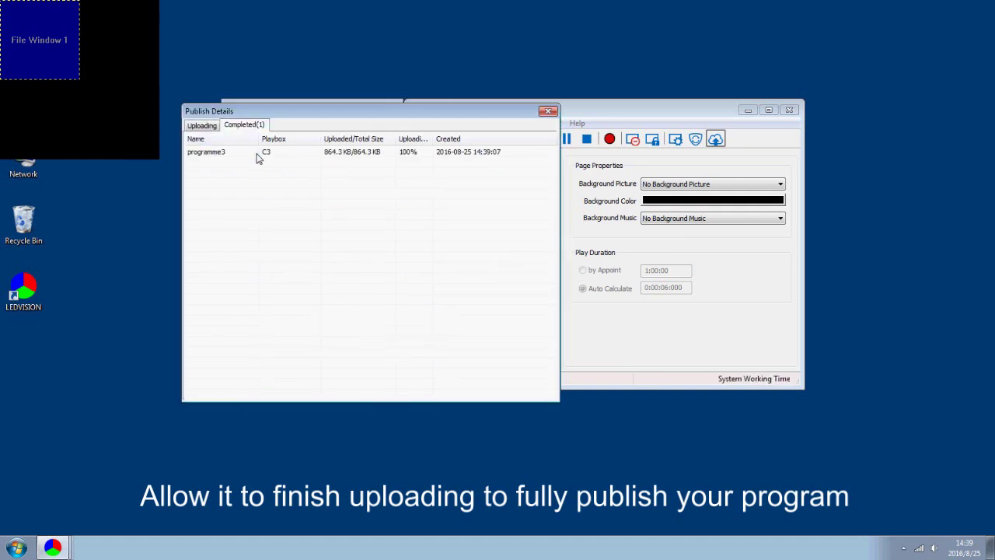
{"action": "left_click", "coordinate": [257, 154]}
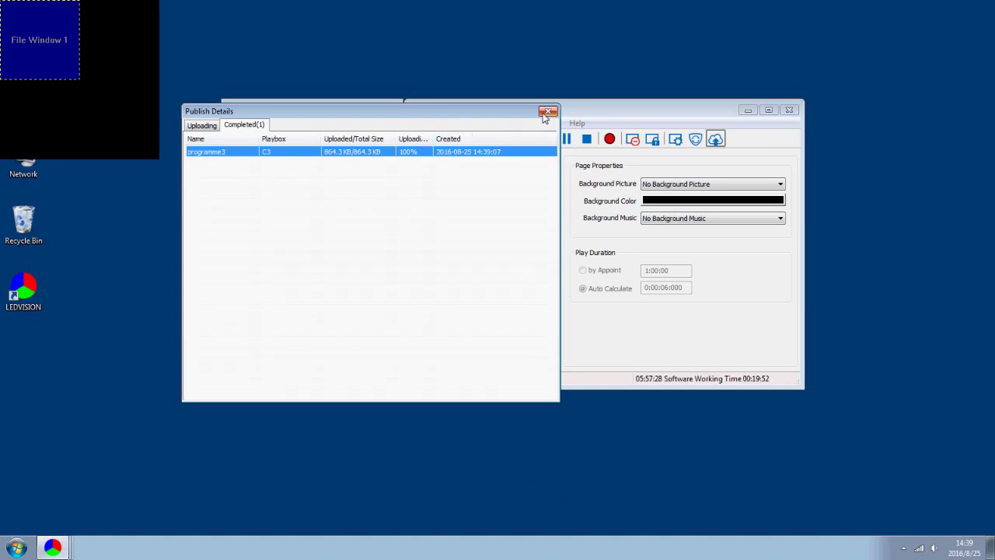